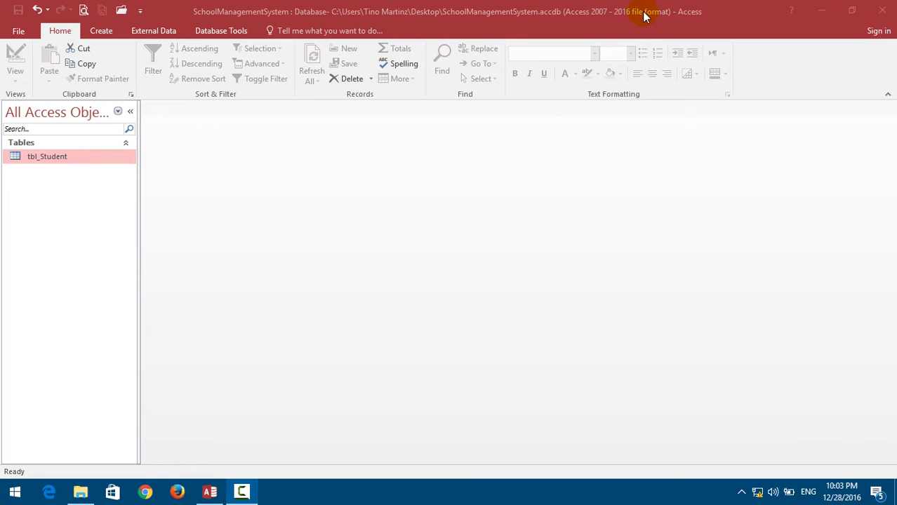
Step: Review the database's Info page and the options for creating a new database
left_click(245, 108)
left_click(18, 32)
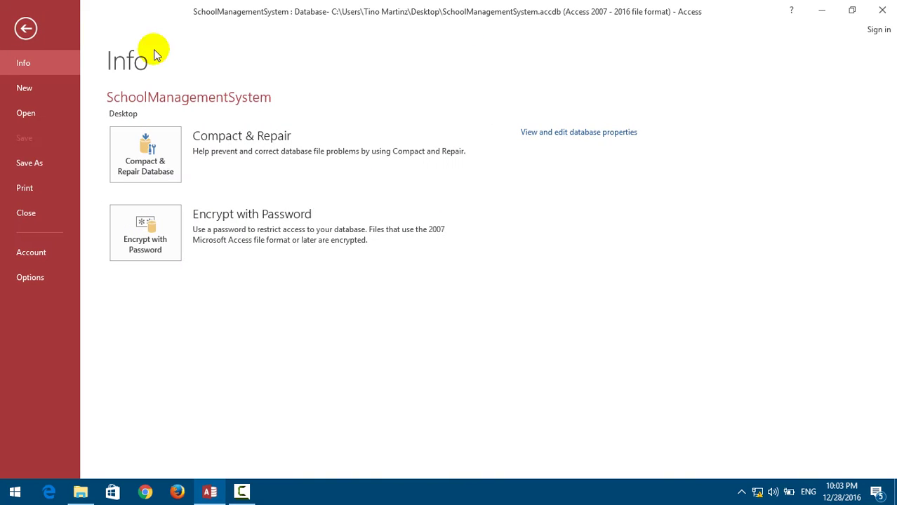
left_click(26, 28)
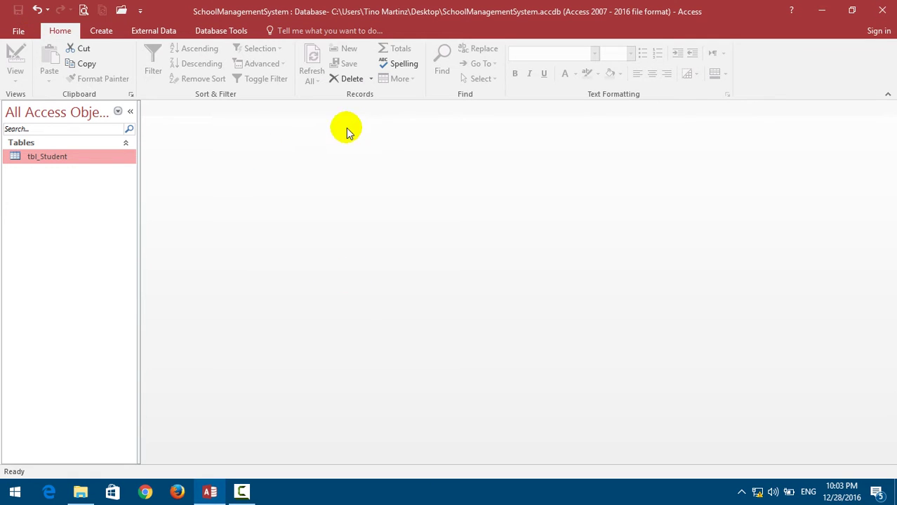
left_click(30, 34)
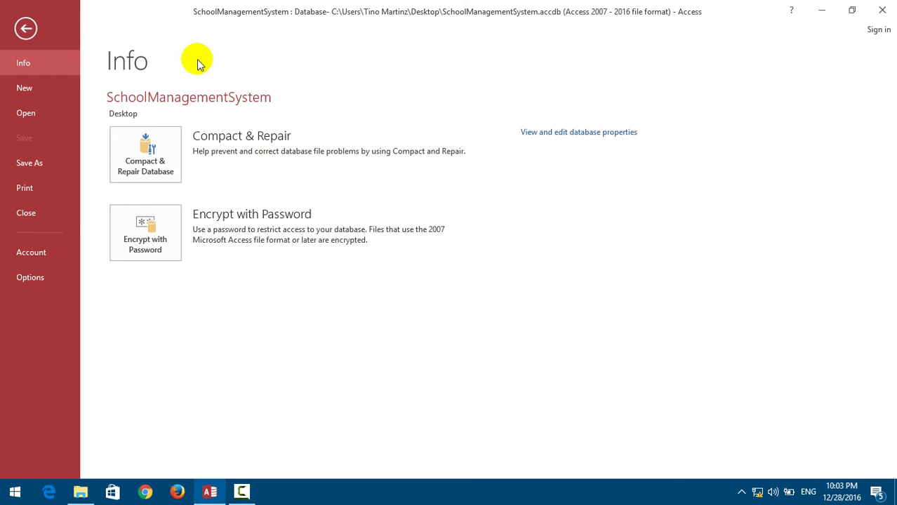
left_click(19, 88)
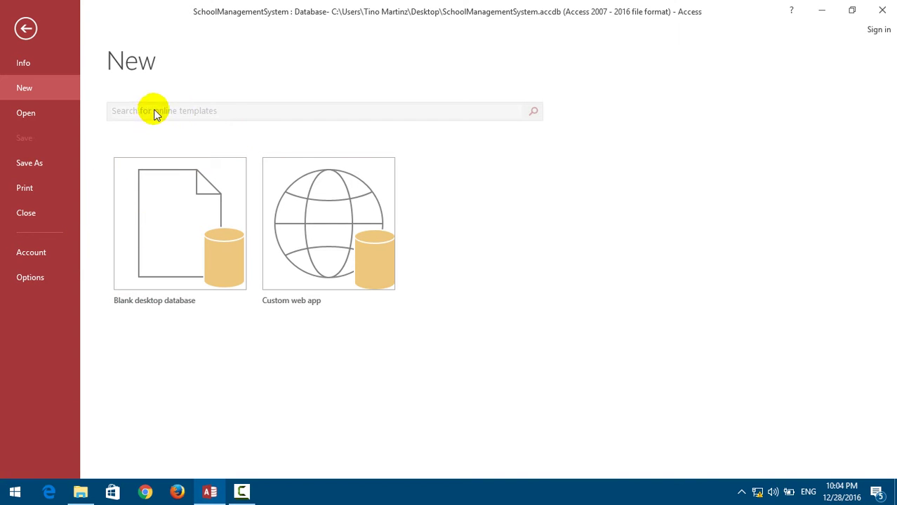
Step: Examine the list of recent databases and look through the Desktop folder for database files without opening any
left_click(43, 113)
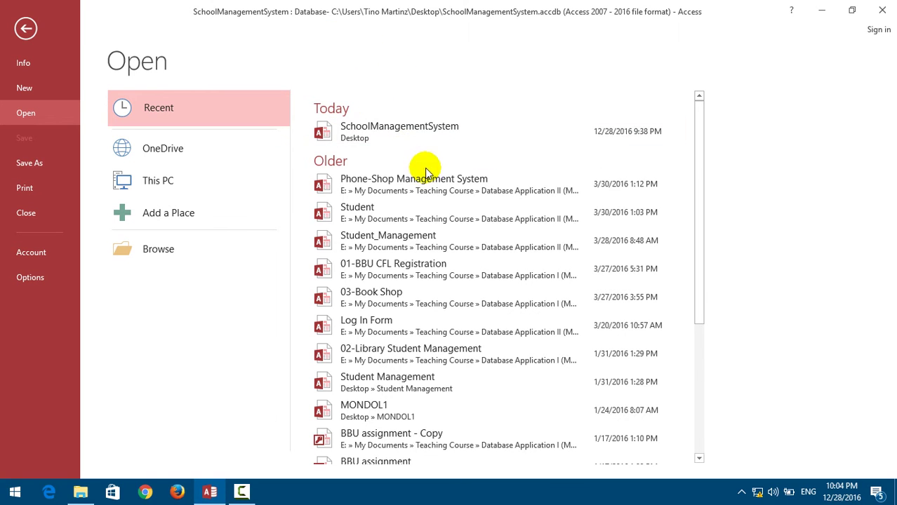
scroll(405, 173, "down", 1)
scroll(405, 174, "down", 5)
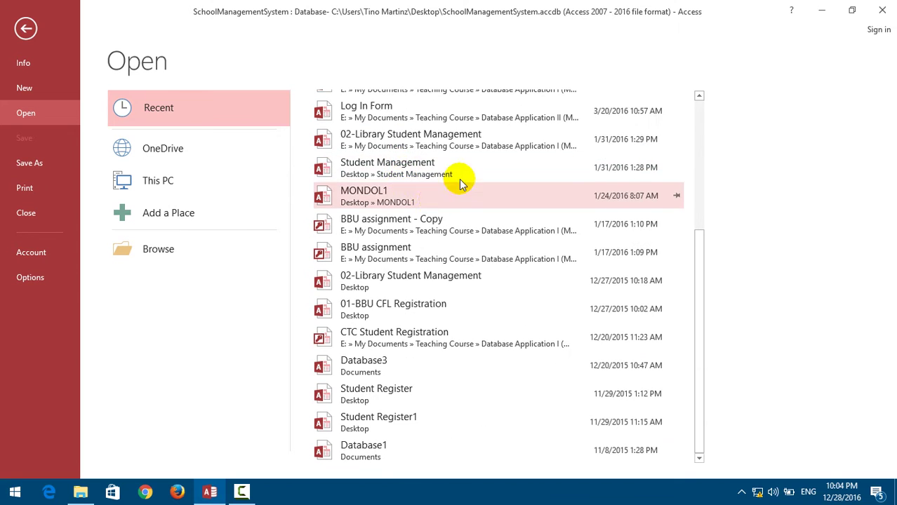
scroll(431, 340, "up", 5)
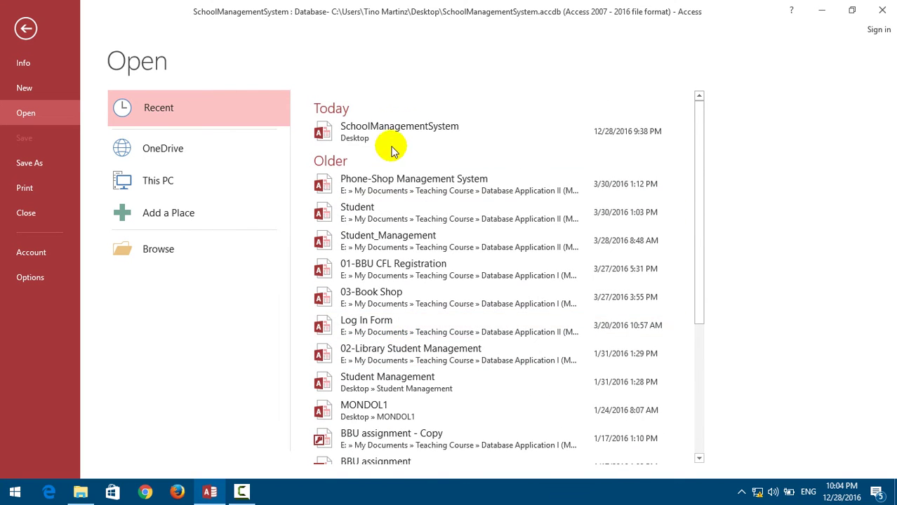
scroll(409, 249, "down", 5)
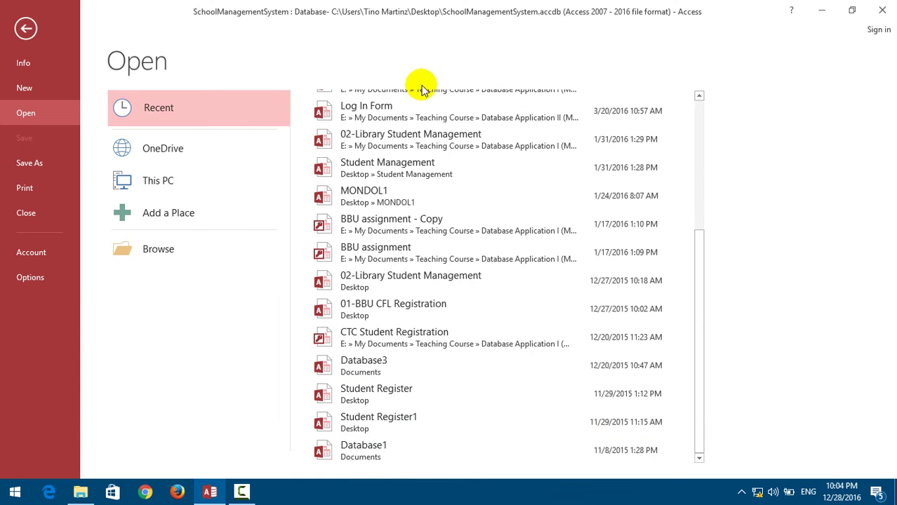
scroll(495, 196, "up", 3)
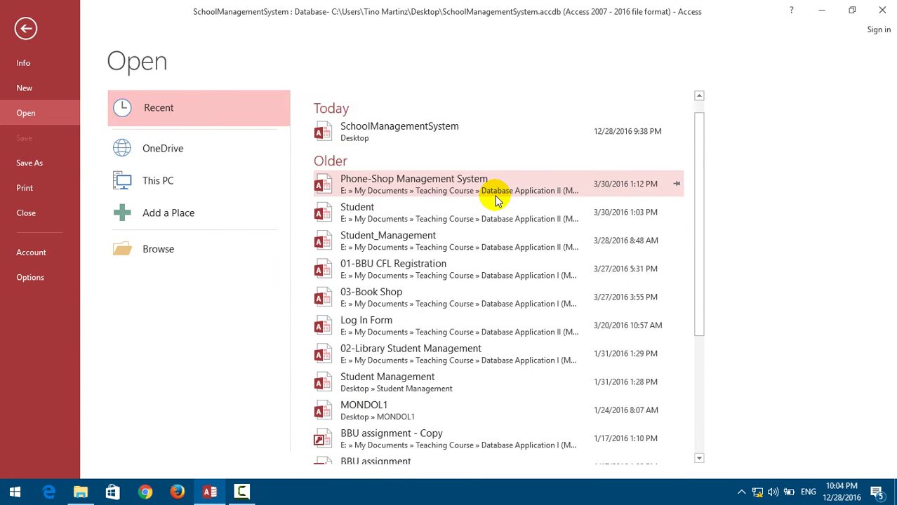
scroll(394, 200, "down", 3)
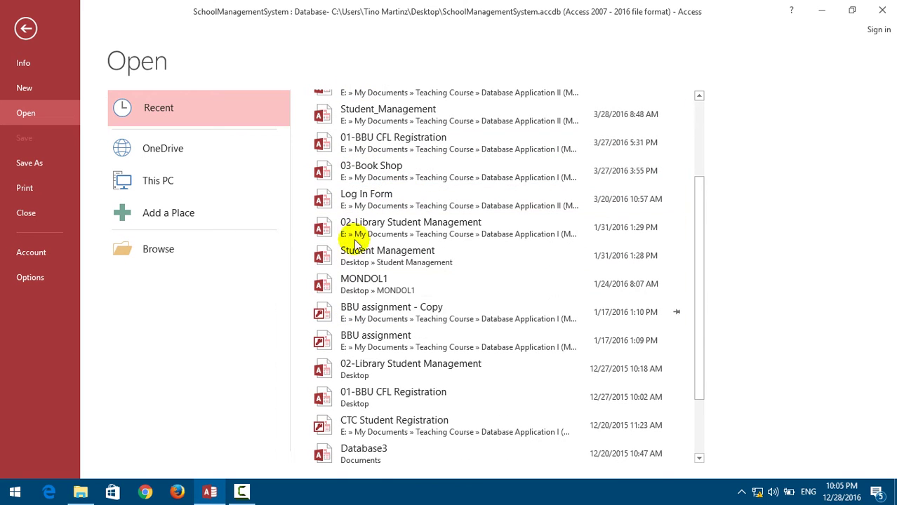
scroll(394, 333, "down", 2)
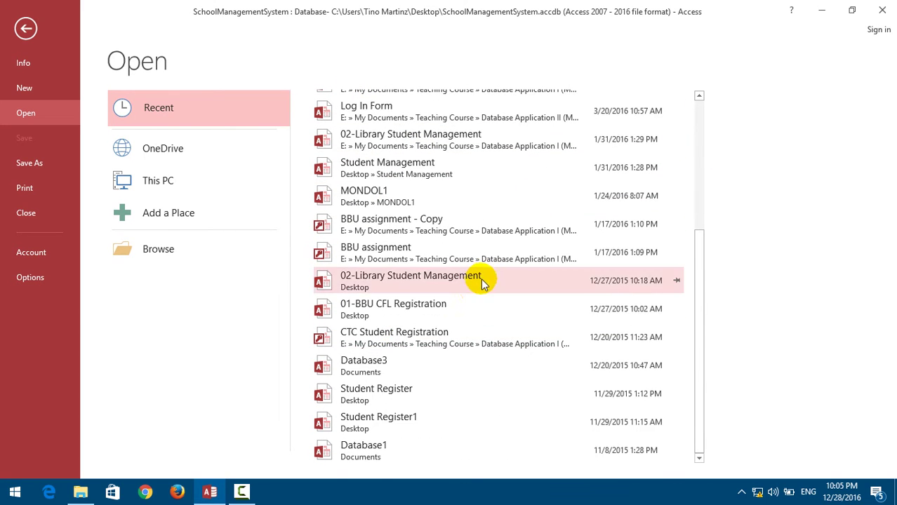
scroll(419, 368, "up", 5)
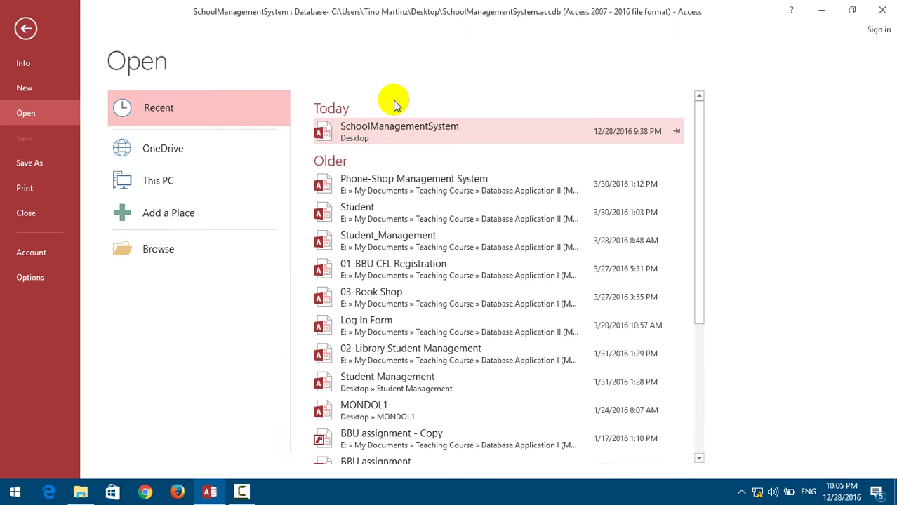
scroll(421, 242, "down", 5)
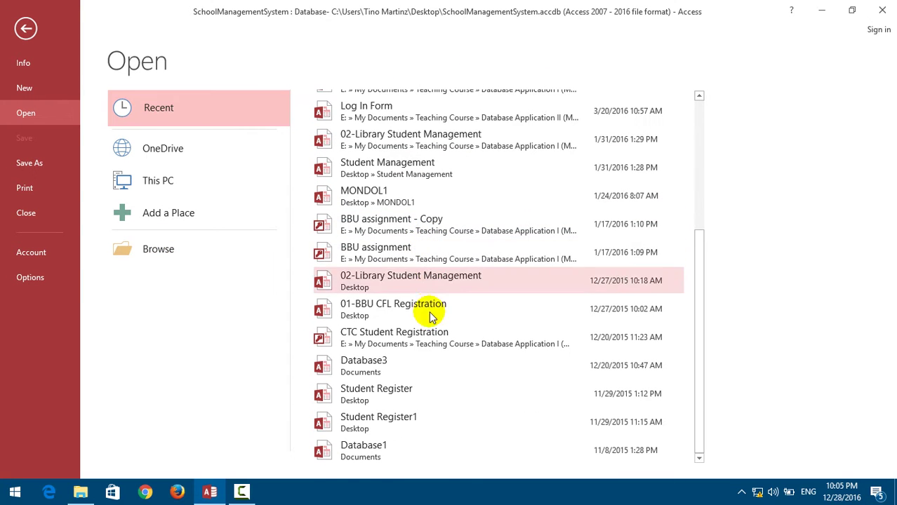
left_click(154, 251)
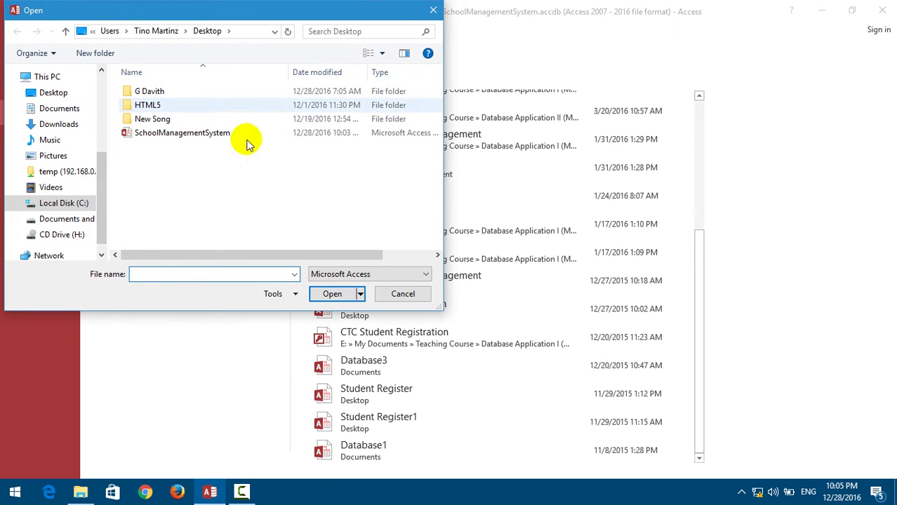
left_click(402, 295)
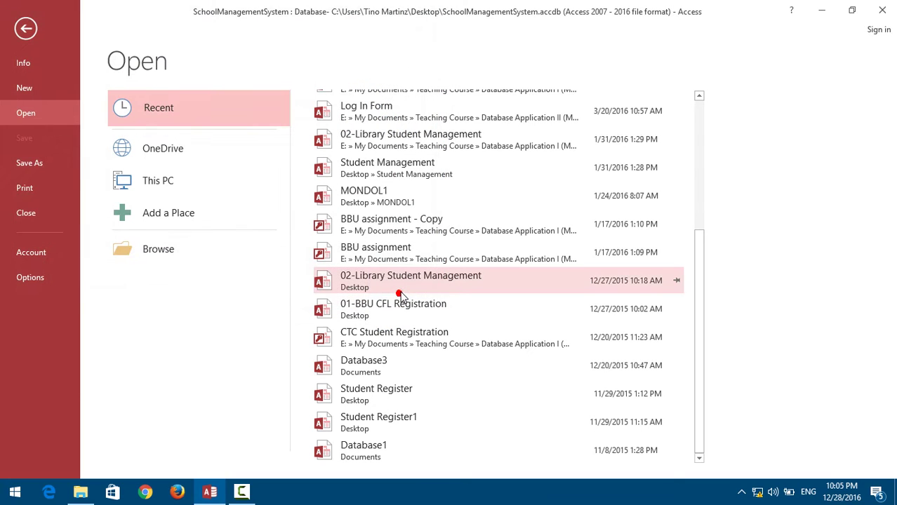
Step: Try to save the current database while no object is open
left_click(30, 145)
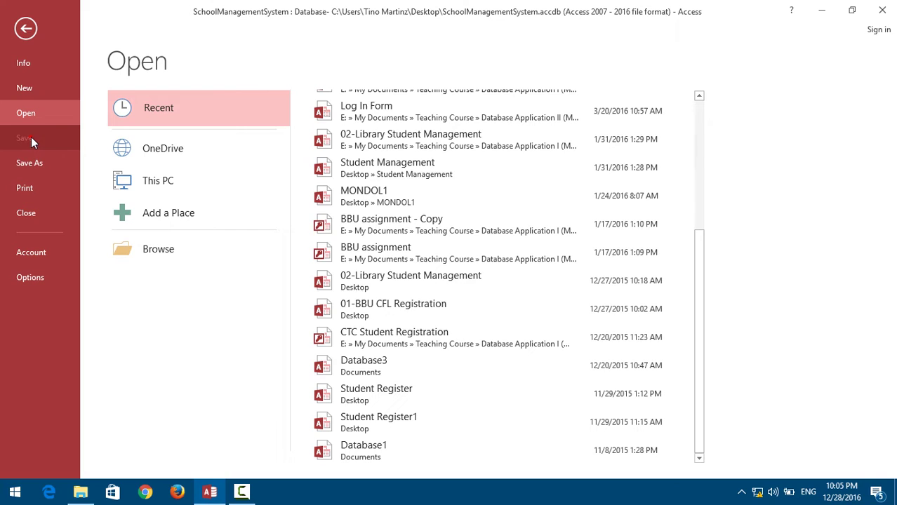
left_click(29, 124)
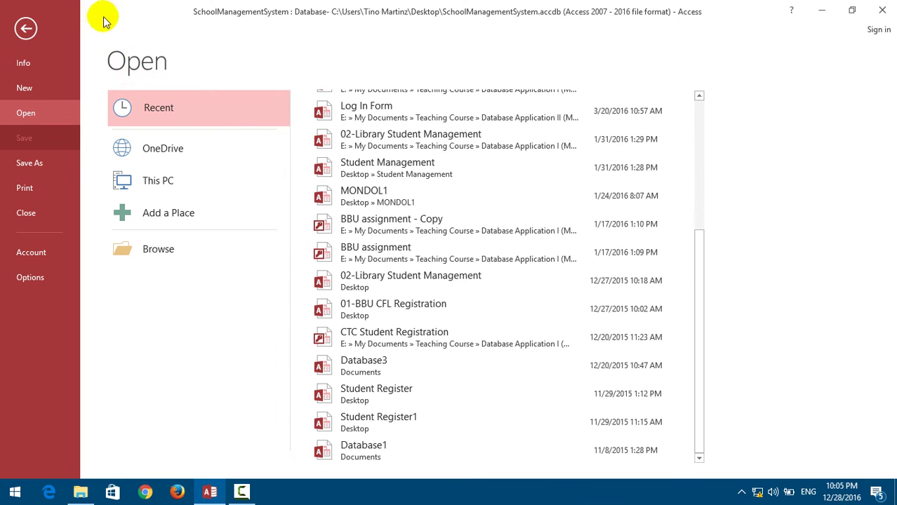
left_click(21, 139)
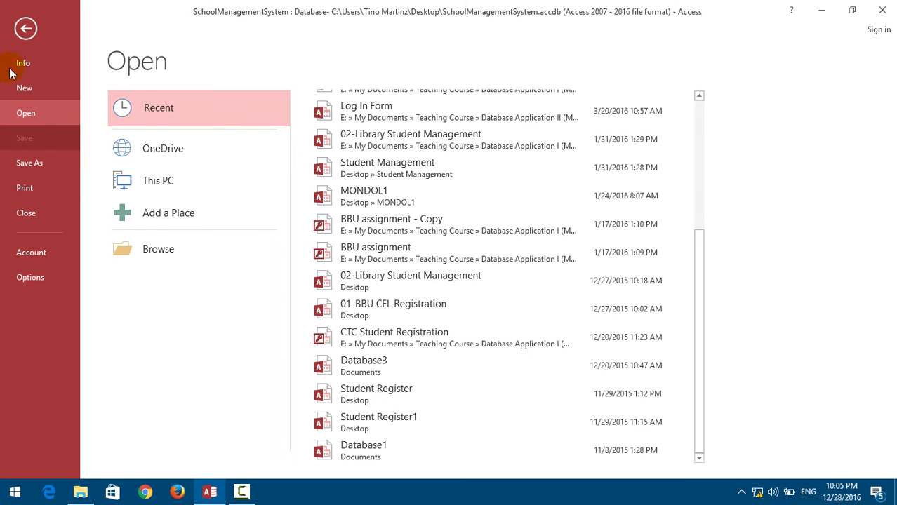
Step: Examine the formats for saving the database, including Access 2002-2003, Access 2000 and the default Access Database, and return to the database
left_click(28, 167)
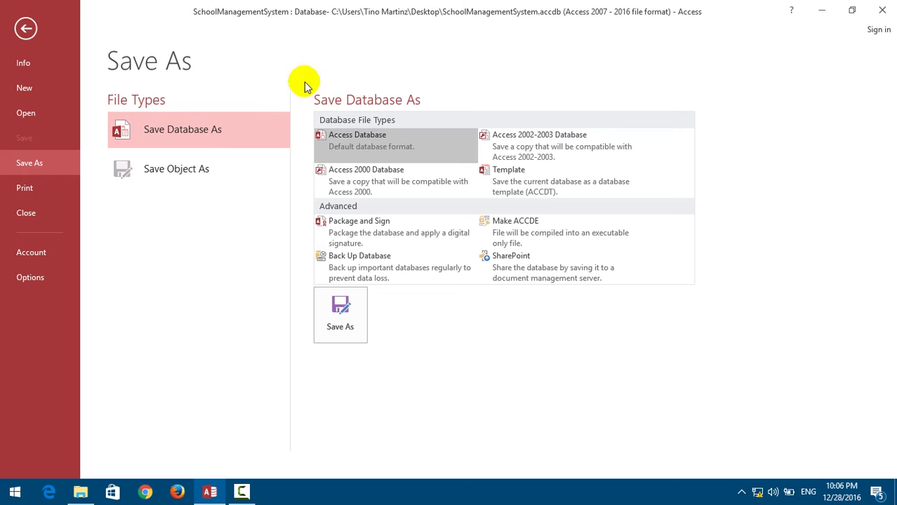
left_click(155, 130)
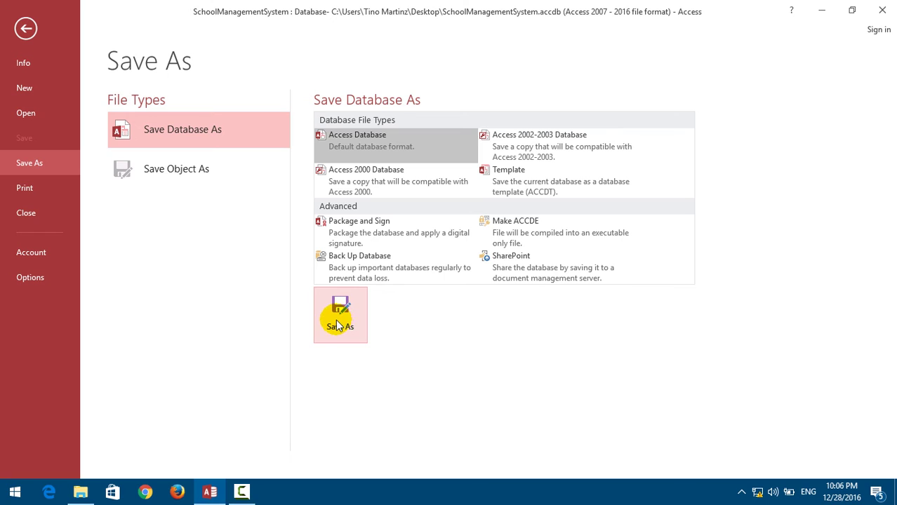
left_click(546, 144)
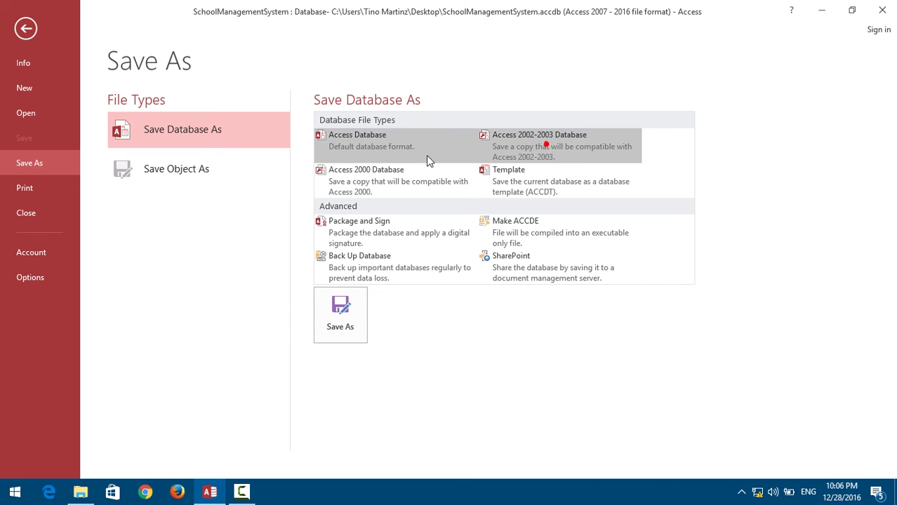
left_click(371, 176)
left_click(338, 327)
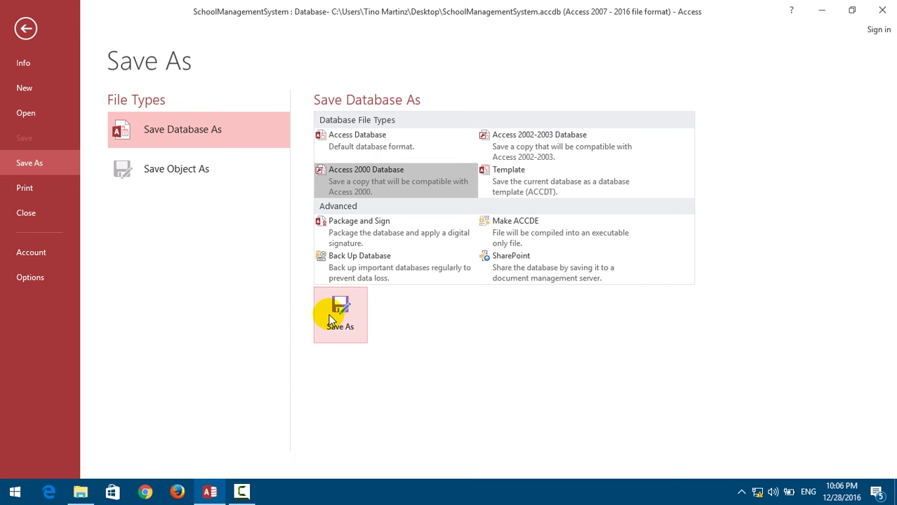
left_click(347, 149)
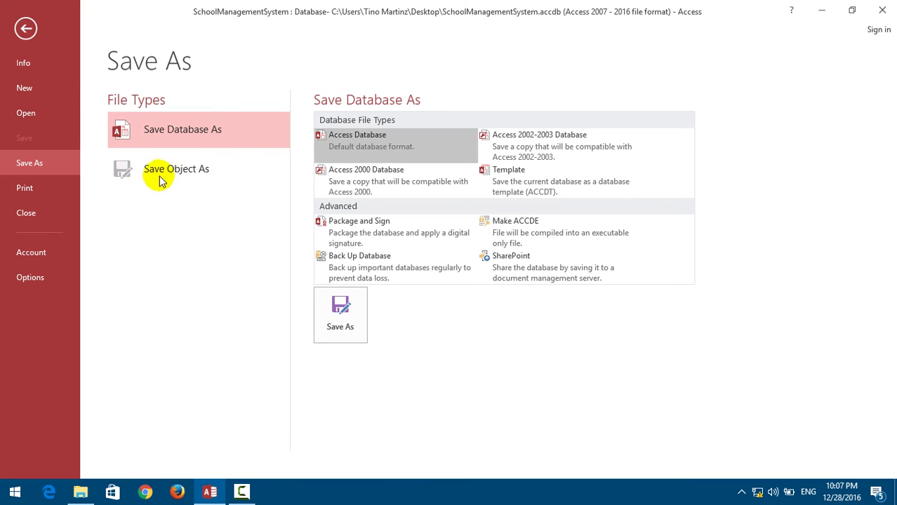
left_click(24, 29)
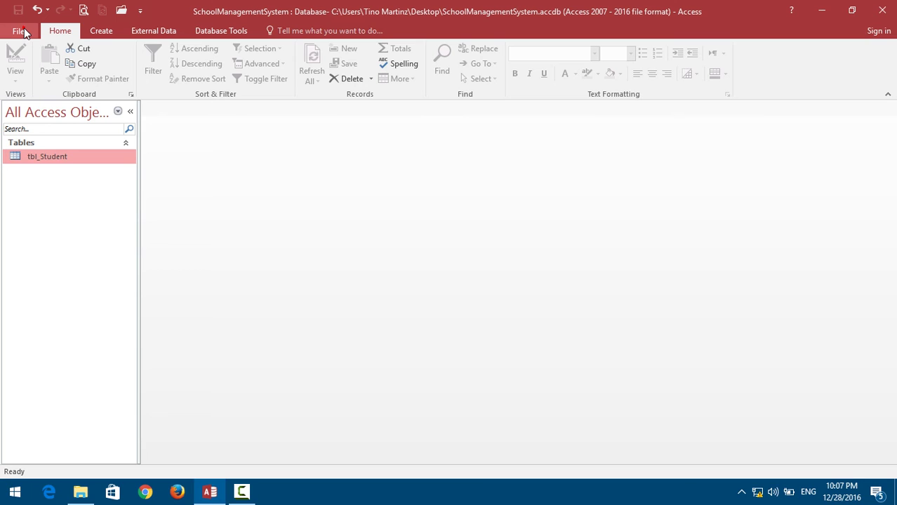
Step: Open the tbl_Student table in Datasheet View and save it
double_click(53, 157)
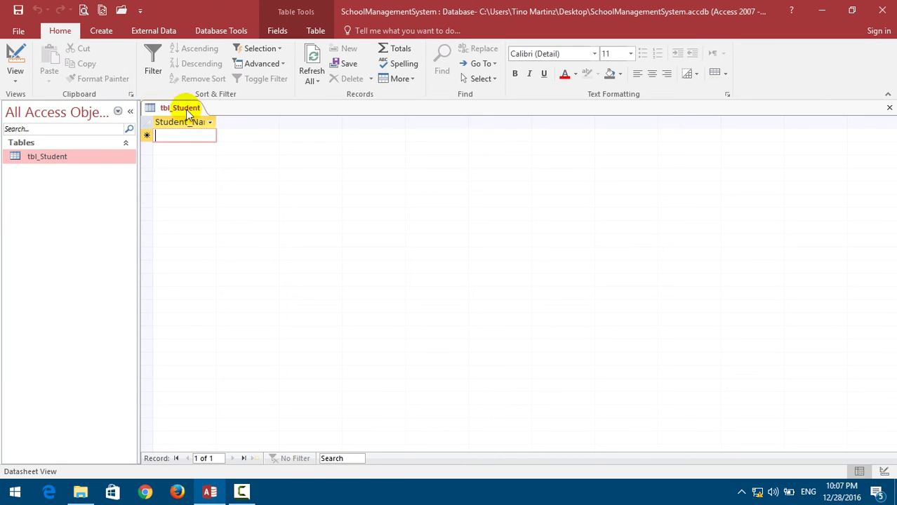
left_click(21, 30)
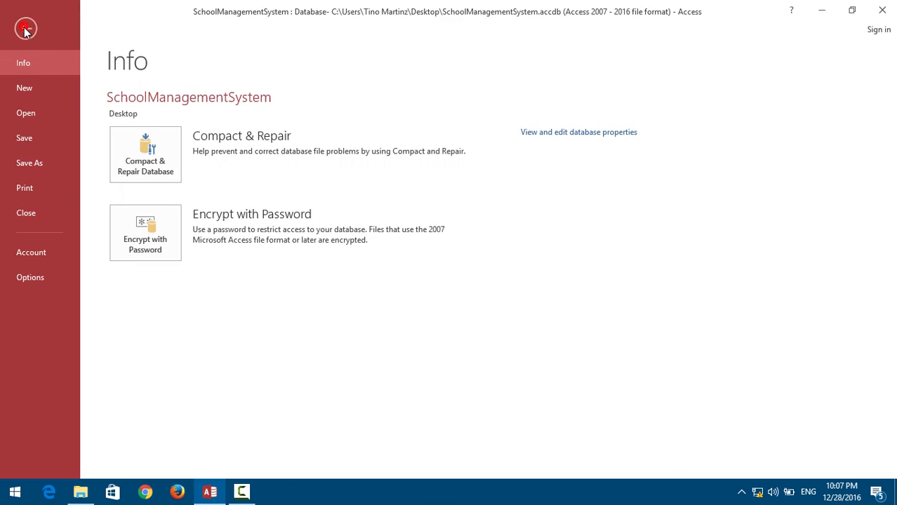
left_click(22, 139)
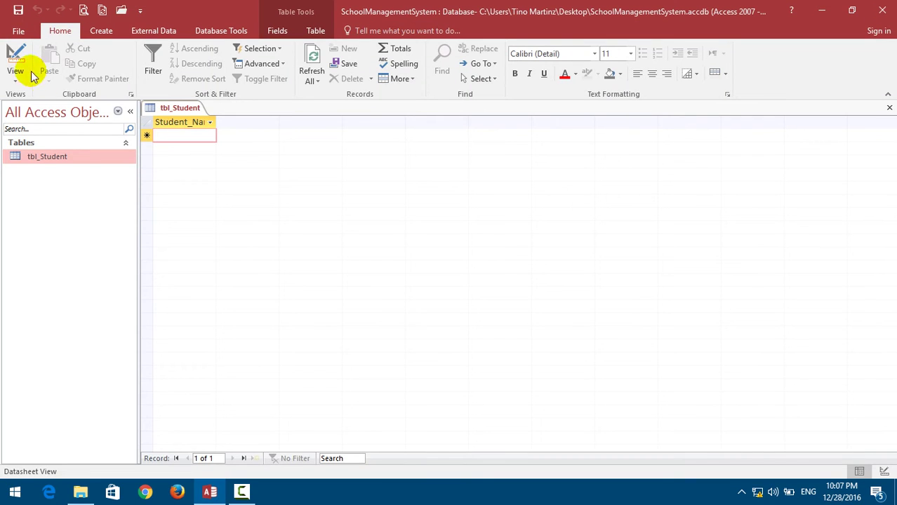
Step: Save the open tbl_Student object as a new table named "Copy of tbl_Student"
left_click(18, 31)
left_click(42, 163)
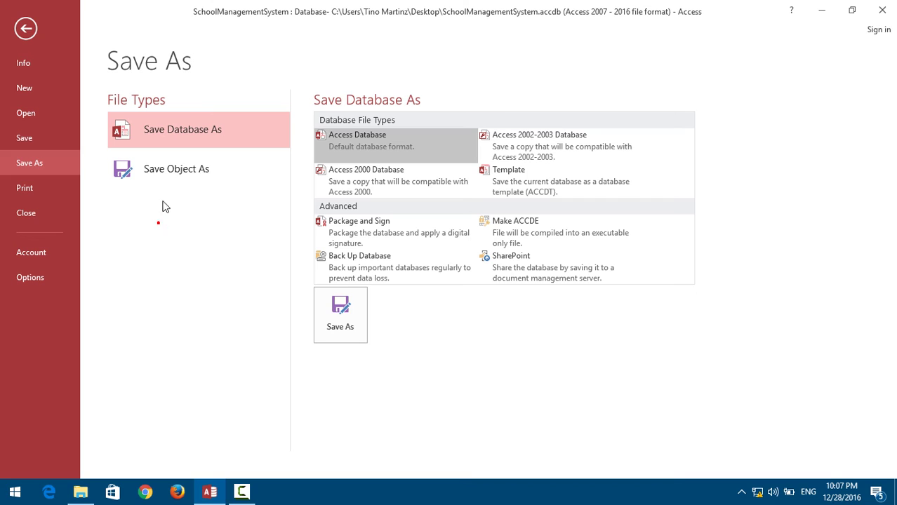
left_click(170, 166)
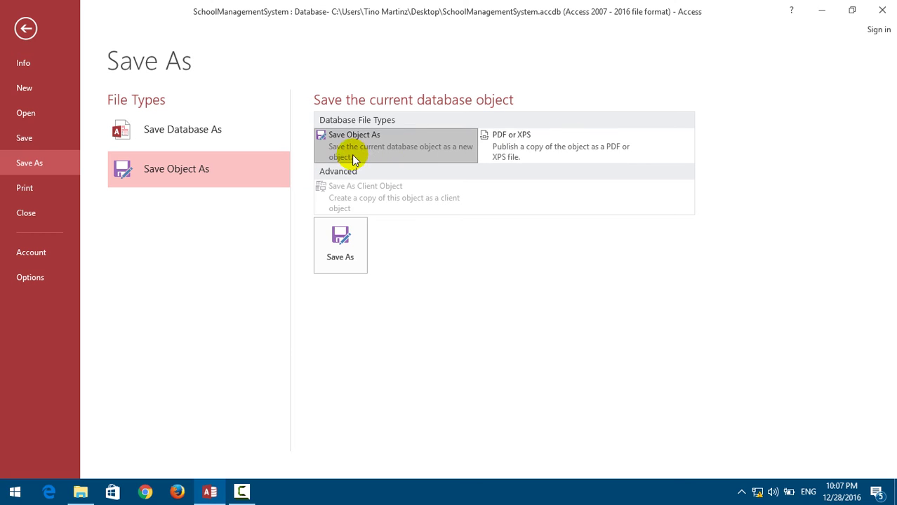
left_click(342, 251)
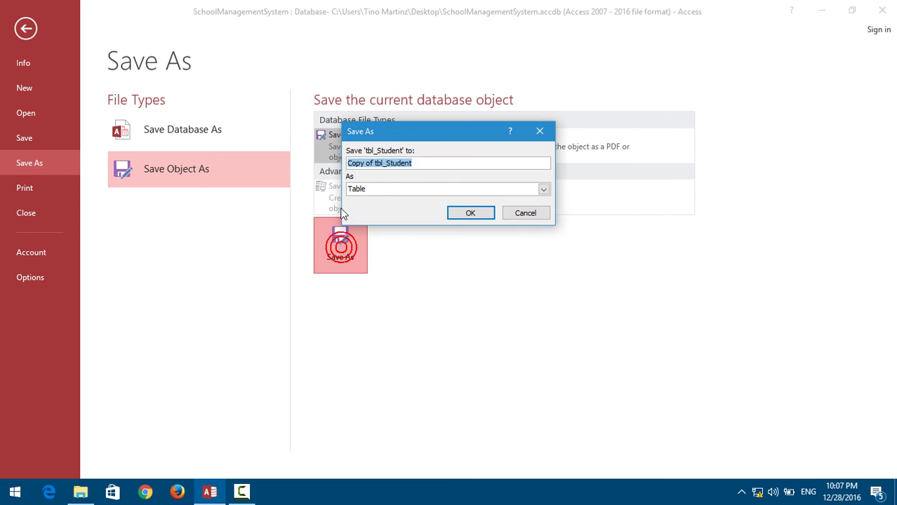
left_click(422, 191)
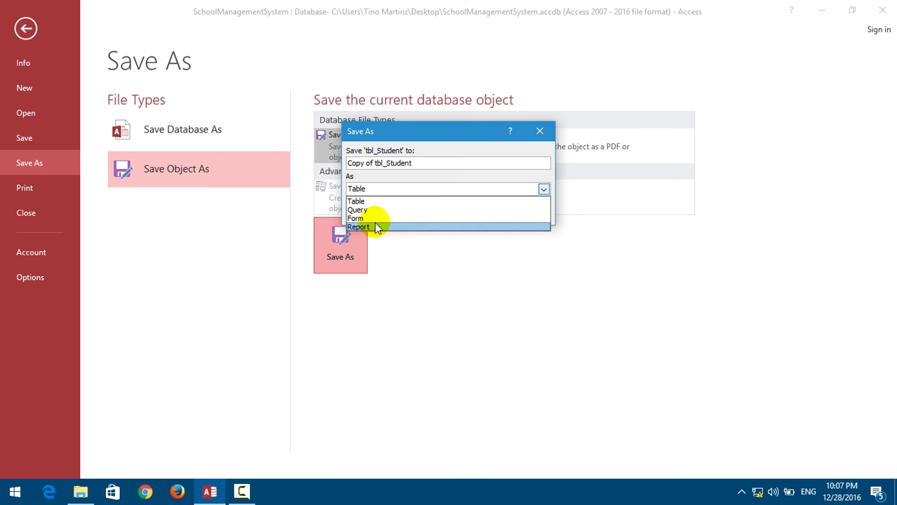
left_click(445, 264)
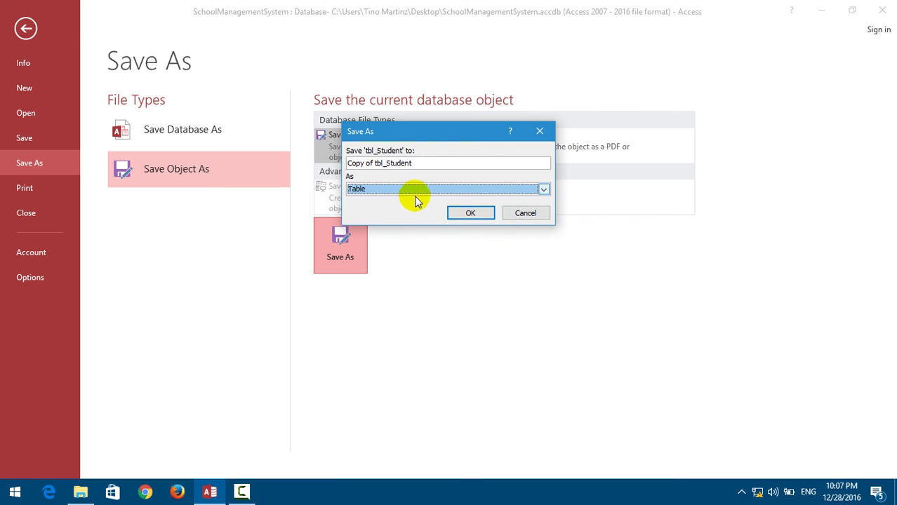
left_click(468, 214)
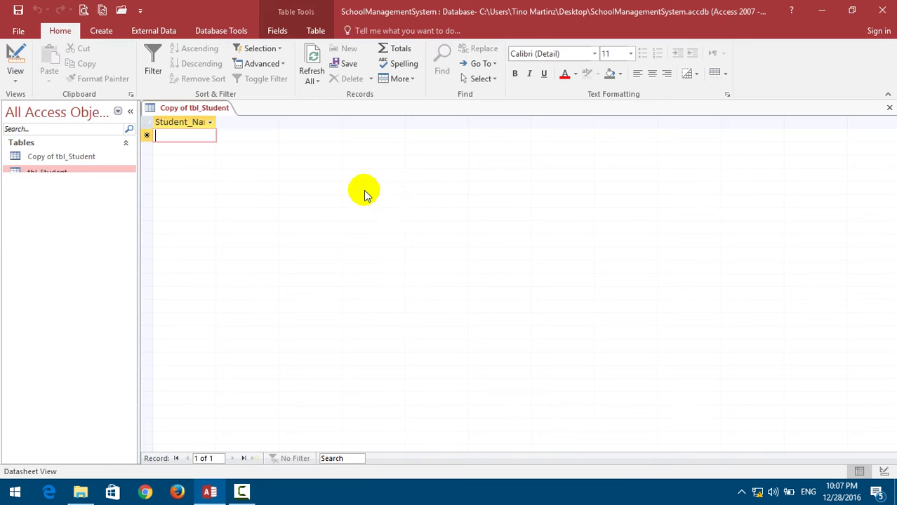
Step: Select the Copy of tbl_Student table and view the Quick Print, Print and Print Preview choices
left_click(33, 157)
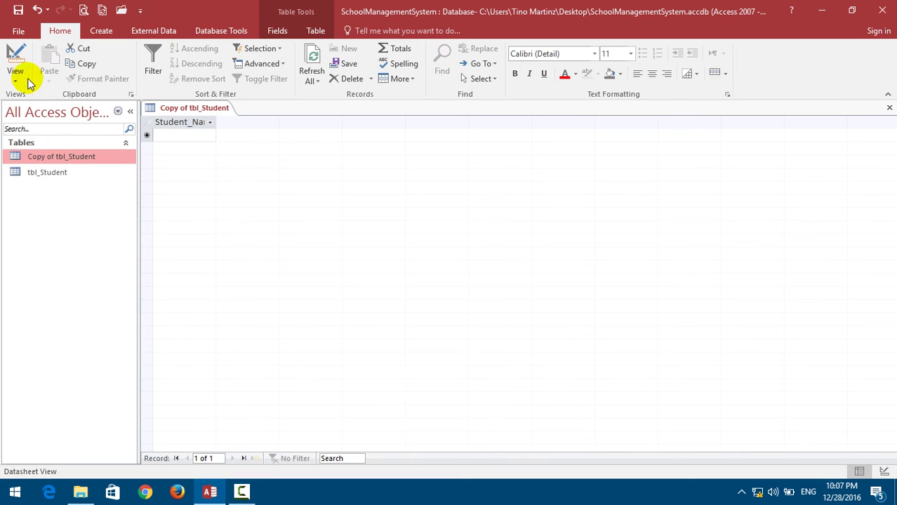
left_click(18, 31)
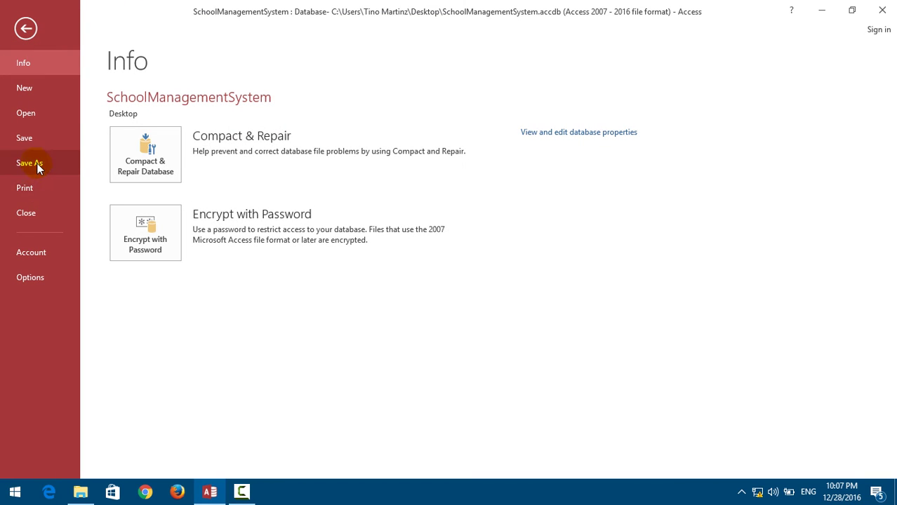
left_click(34, 188)
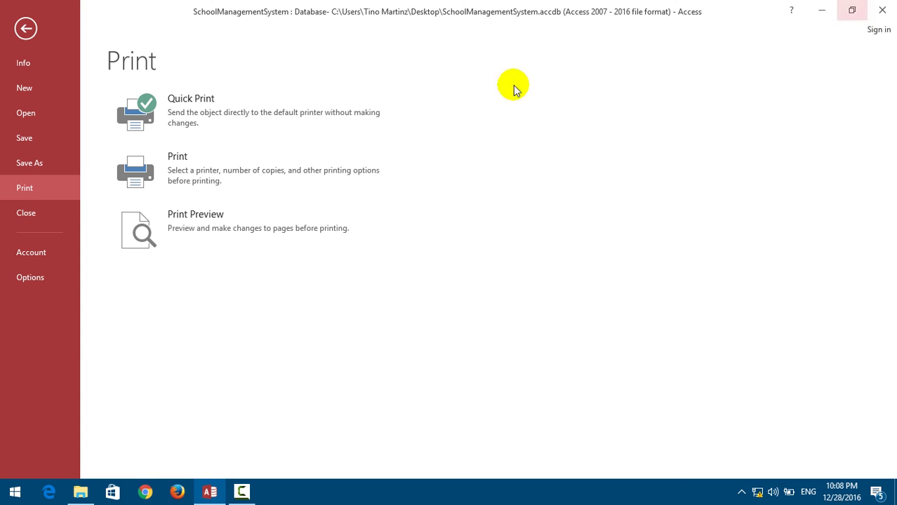
Step: Switch the Office theme to White in the account settings and restore it to Colorful
left_click(25, 254)
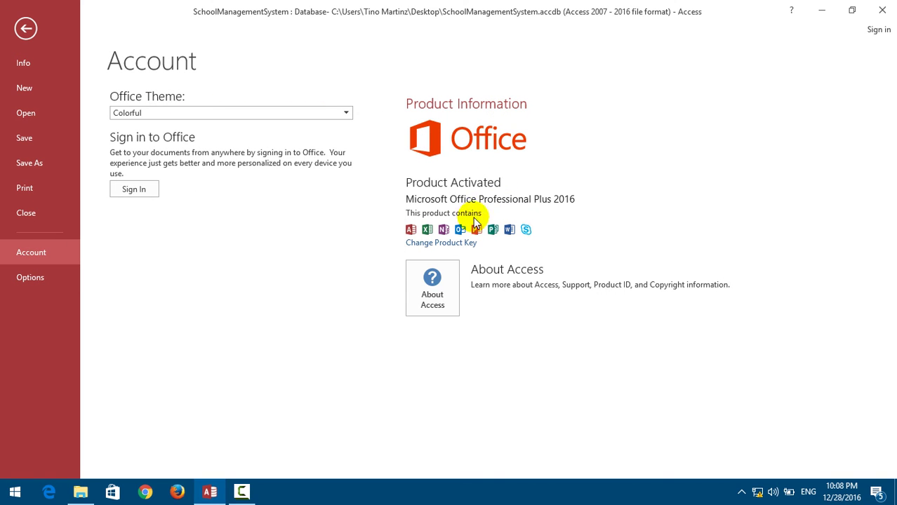
left_click(197, 117)
left_click(166, 138)
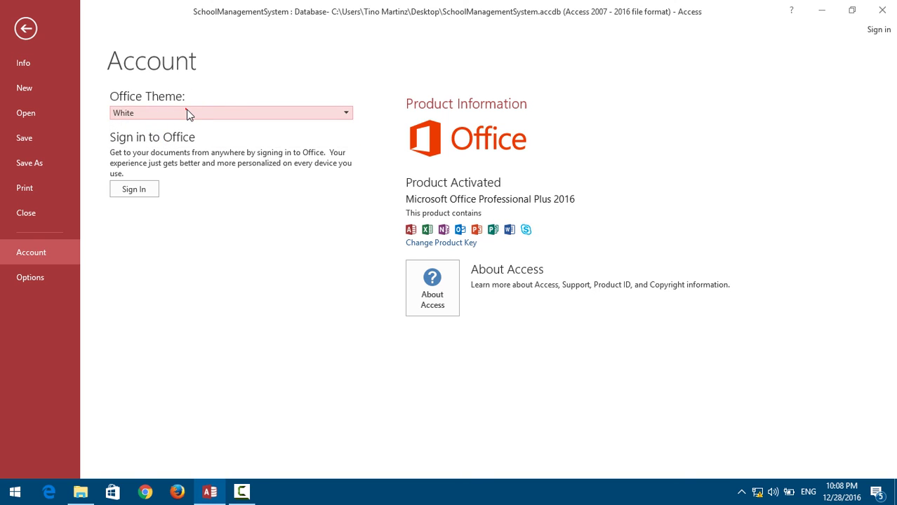
left_click(188, 114)
left_click(164, 126)
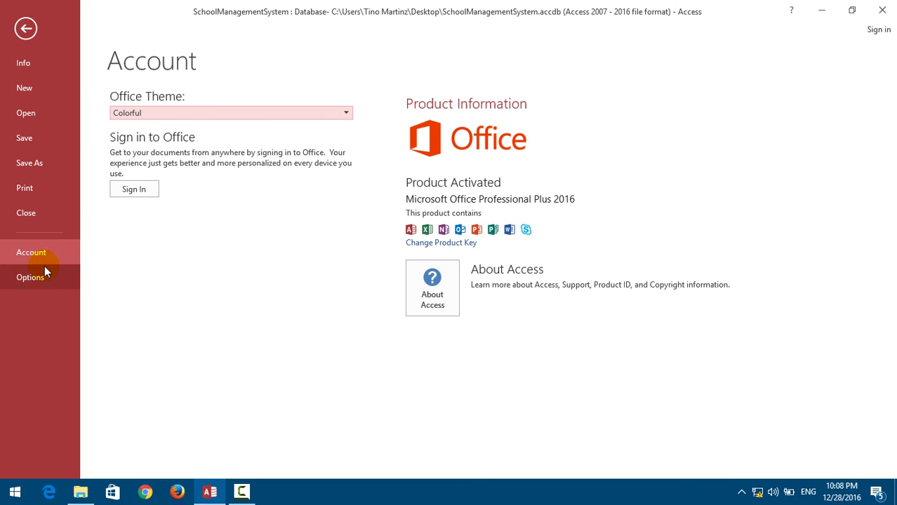
Step: Examine the general Access options and leave them without saving changes
left_click(28, 278)
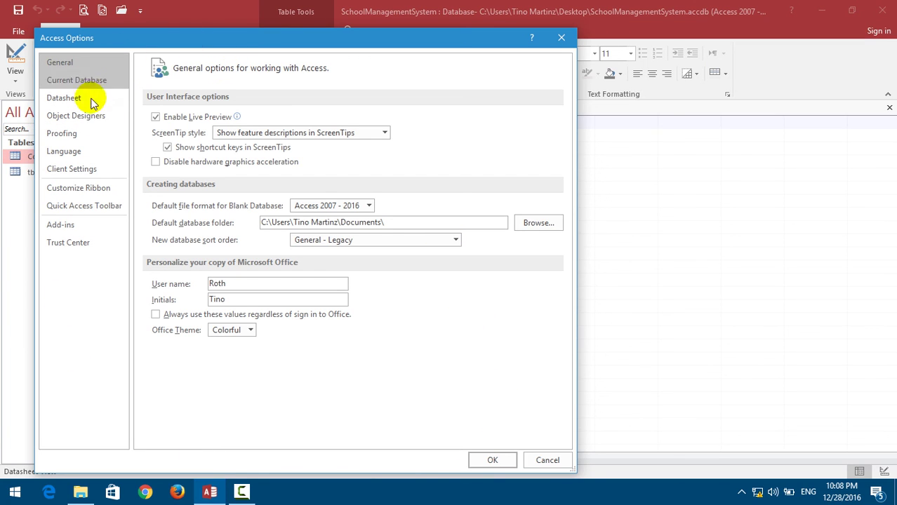
left_click(547, 460)
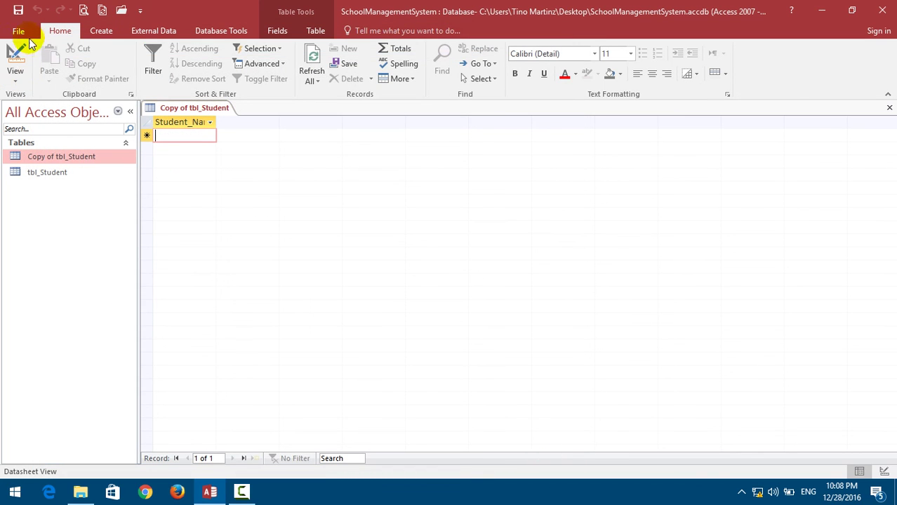
Step: Revisit the pages for creating and opening databases, and save the open Copy of tbl_Student table
left_click(16, 34)
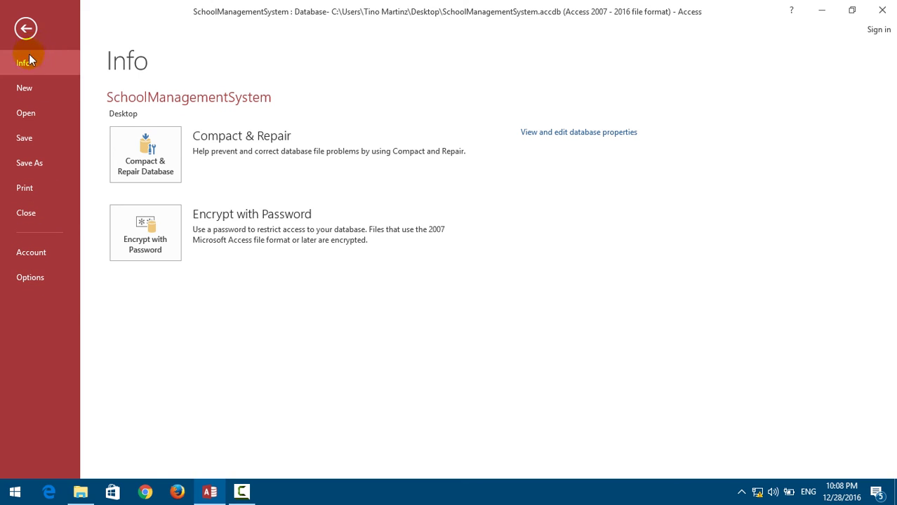
left_click(22, 90)
left_click(25, 113)
left_click(26, 137)
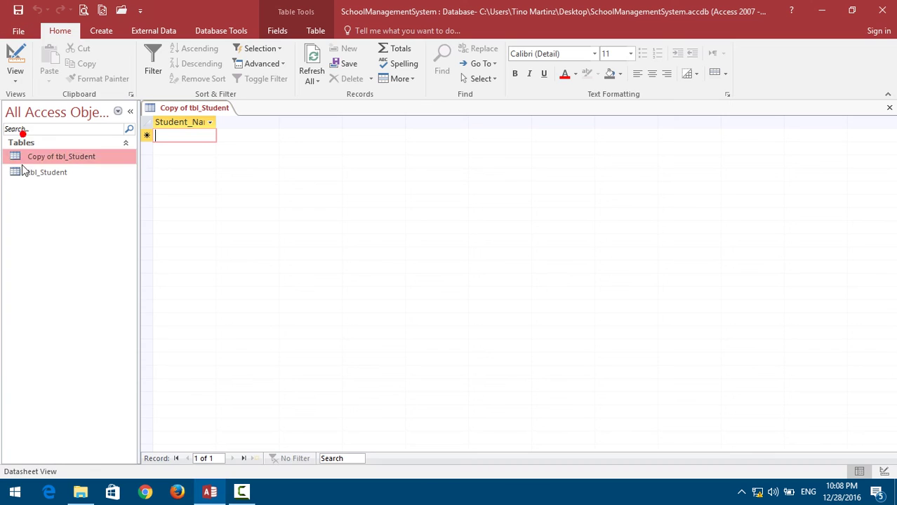
Step: Return to the database information page and minimize the window to show the desktop
left_click(18, 29)
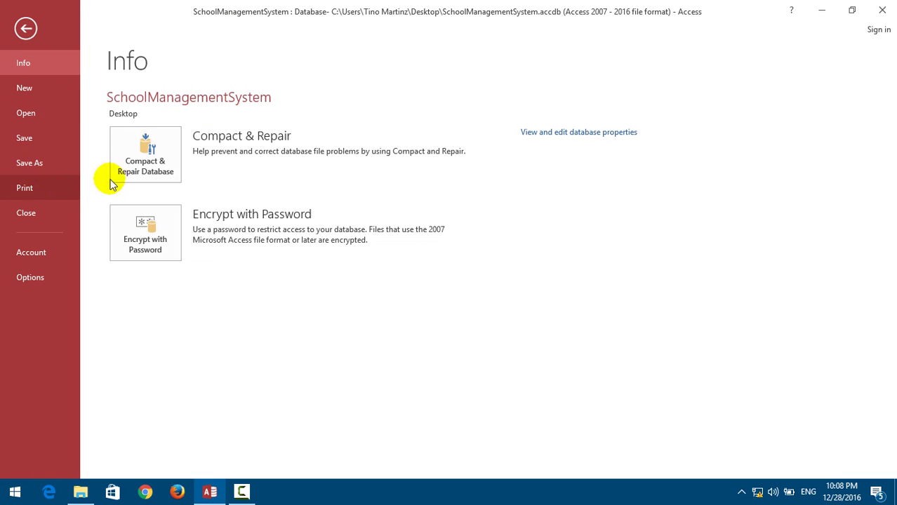
left_click(819, 13)
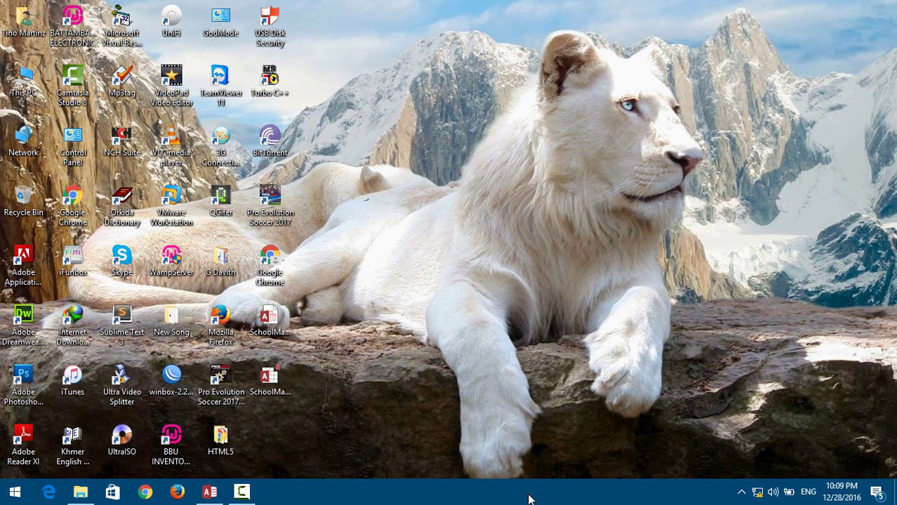